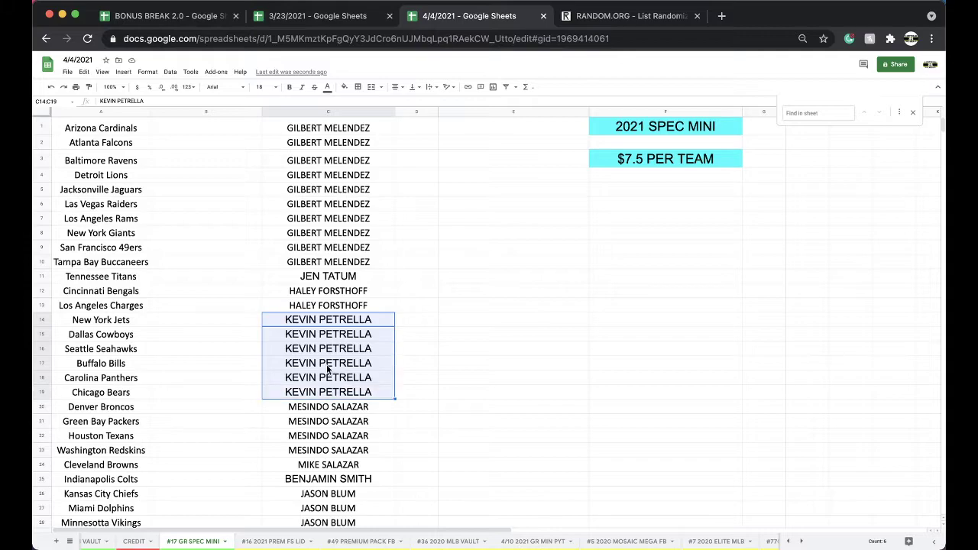
Step: Check the participant names in column C from row 14 down through the end of the list
left_click_drag(335, 344, 329, 432)
scroll(335, 351, "down", 3)
left_click(330, 341)
left_click(327, 357)
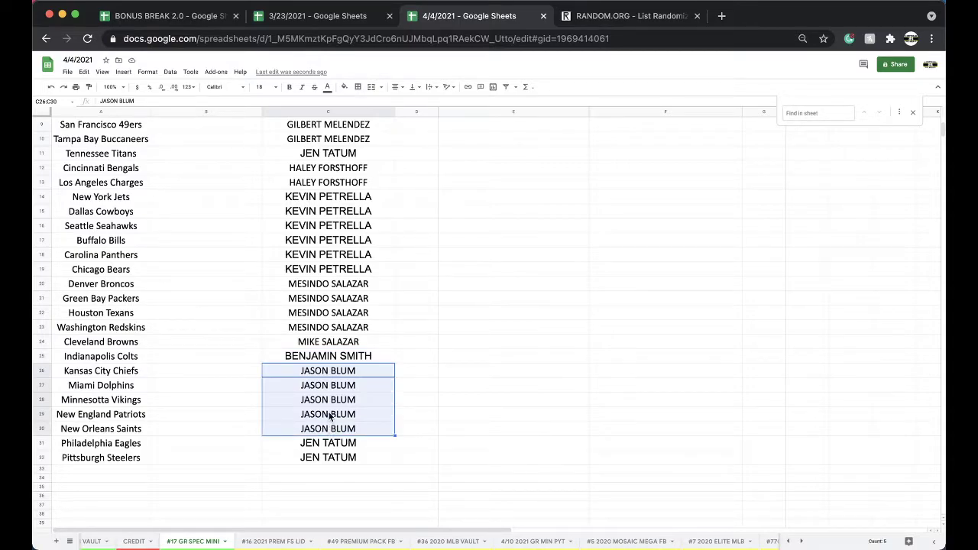
scroll(329, 410, "up", 3)
Step: Copy the participant names in column C and shuffle them repeatedly with the List Randomizer on RANDOM.ORG
left_click(328, 218)
left_click(328, 112)
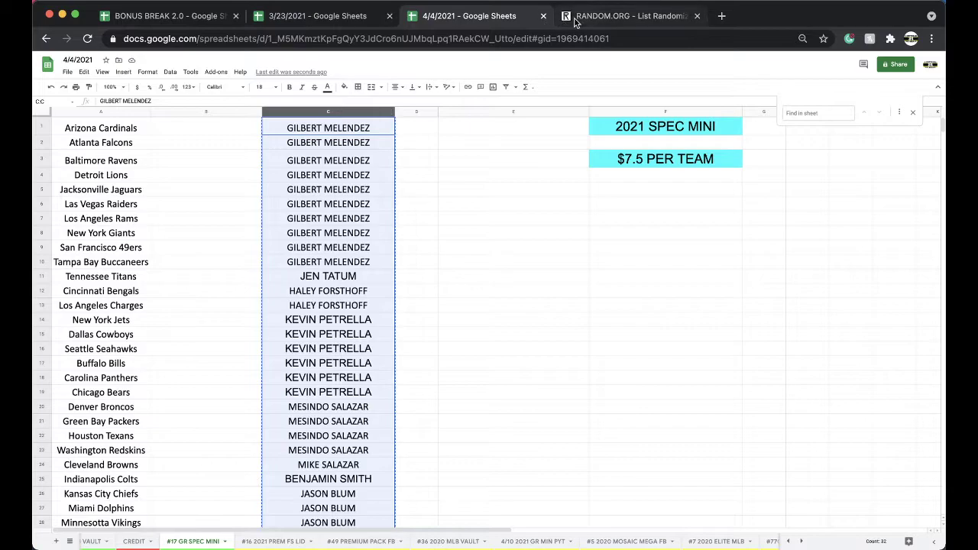
left_click(623, 15)
left_click(257, 451)
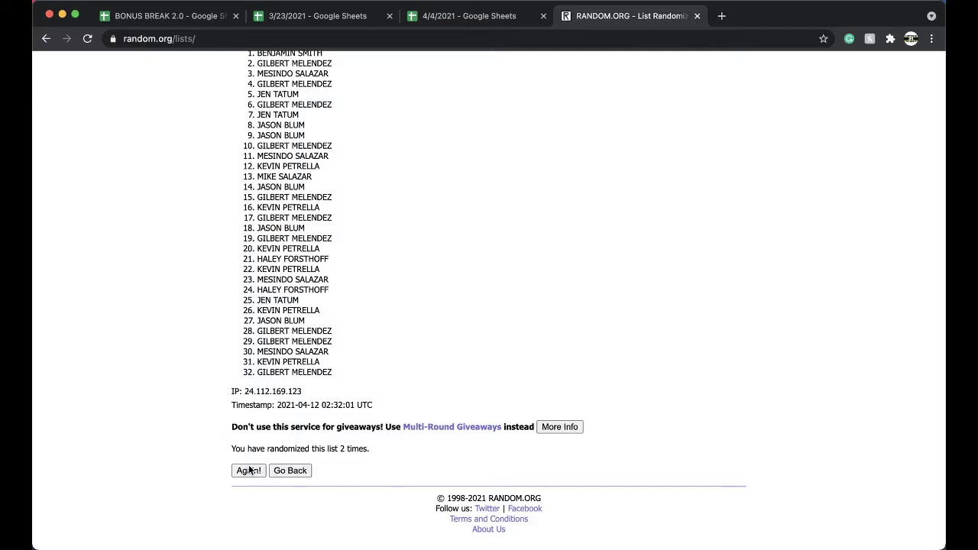
left_click(248, 471)
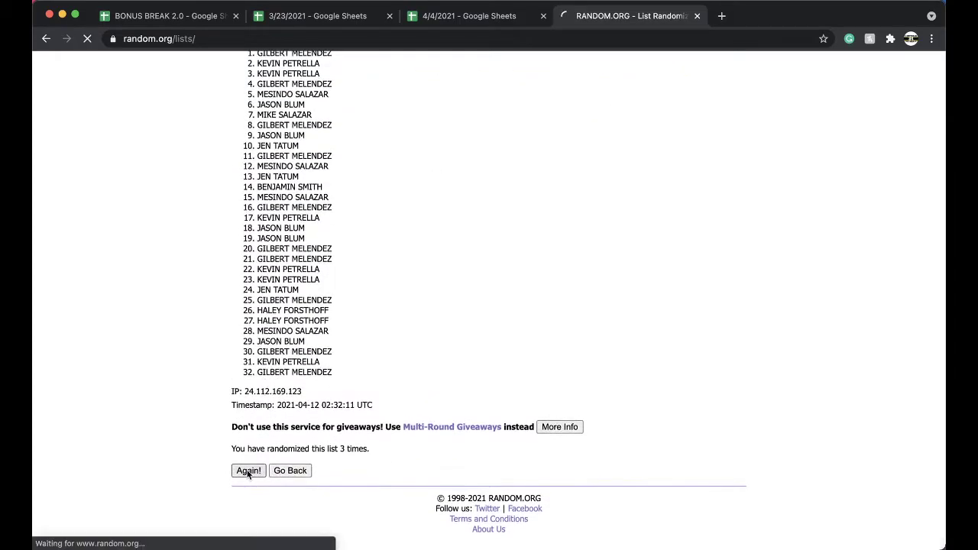
left_click(248, 472)
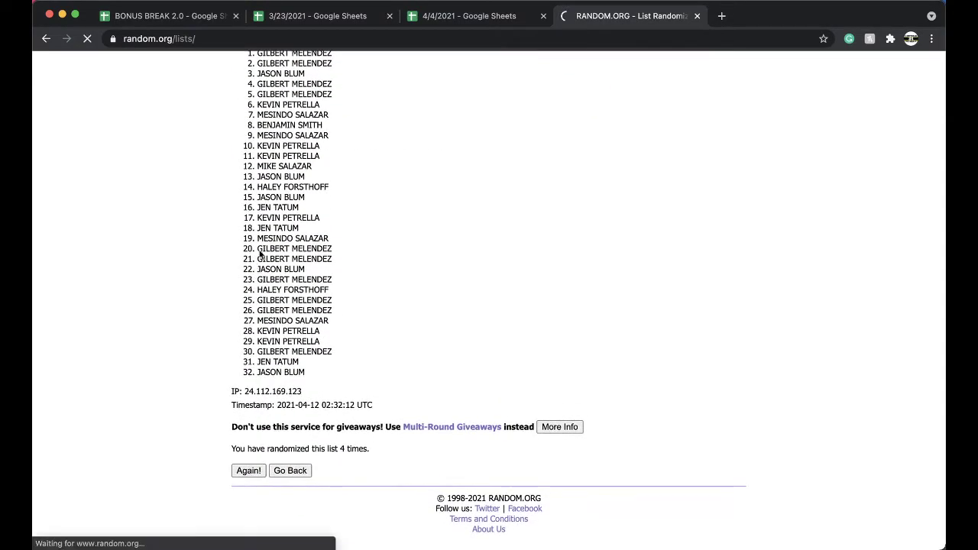
Step: Copy all 32 names of the final randomized list
left_click_drag(257, 204, 338, 513)
key("ctrl+c")
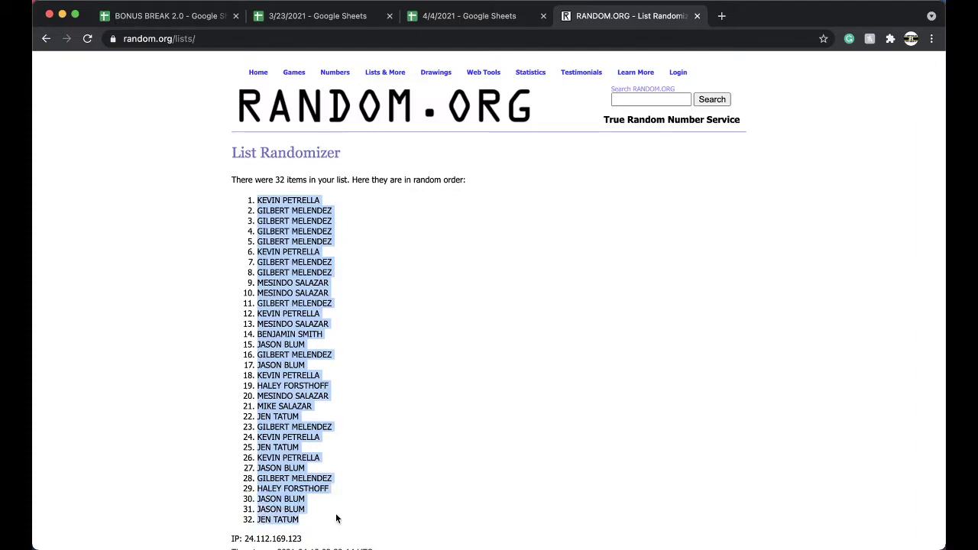
scroll(352, 393, "down", 3)
scroll(352, 393, "up", 5)
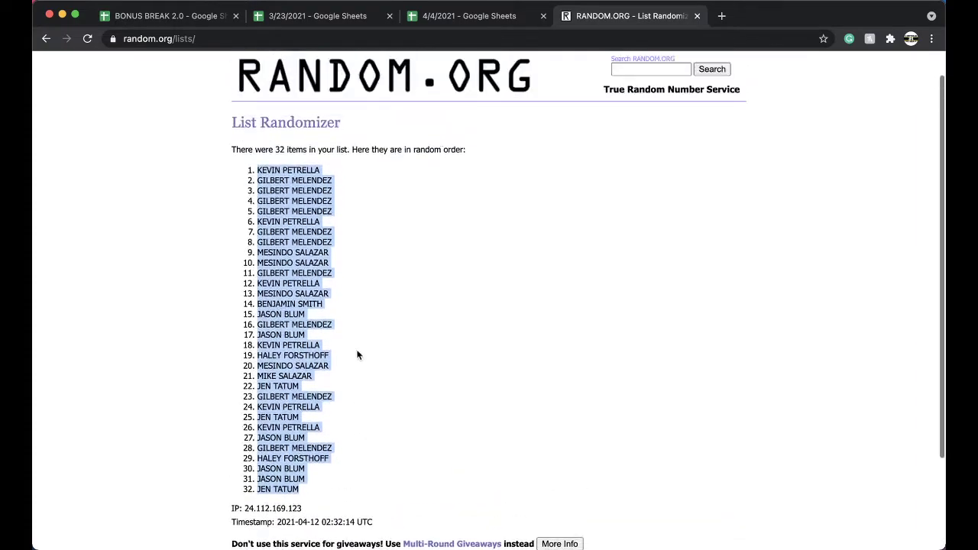
Step: Paste the randomized names into column B of the 4/4/2021 sheet starting at B1, and set their font size to 18
left_click(468, 15)
left_click(209, 131)
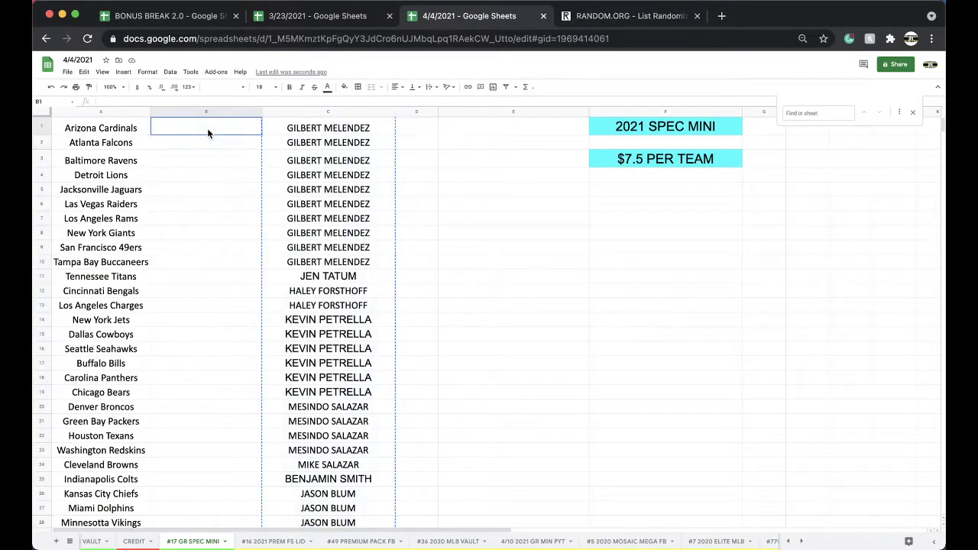
key("ctrl+v")
left_click(261, 86)
left_click(259, 207)
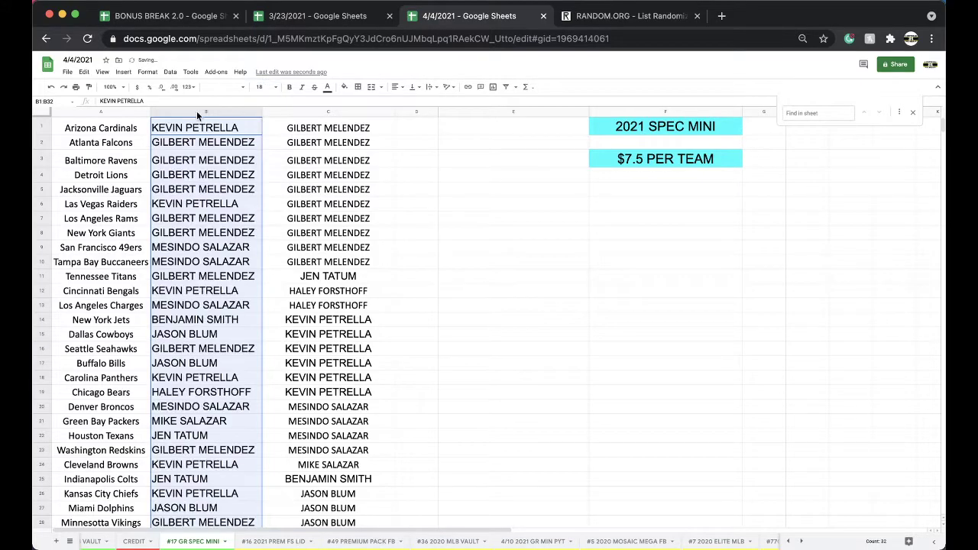
Step: Sort the whole sheet by column B in A to Z order
left_click(170, 71)
left_click(205, 88)
left_click(204, 123)
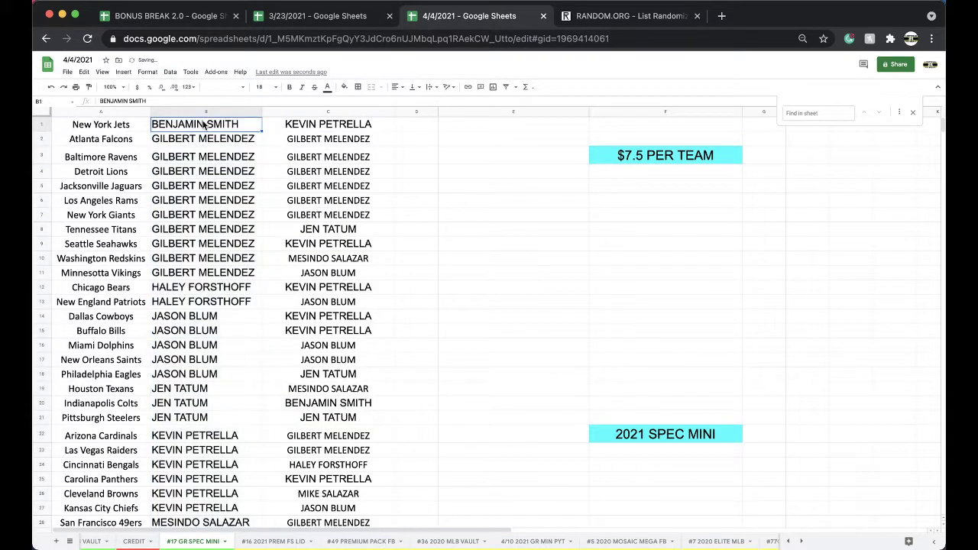
Step: Review which teams in column A are matched with each participant in column B, down to row 32
left_click(198, 137)
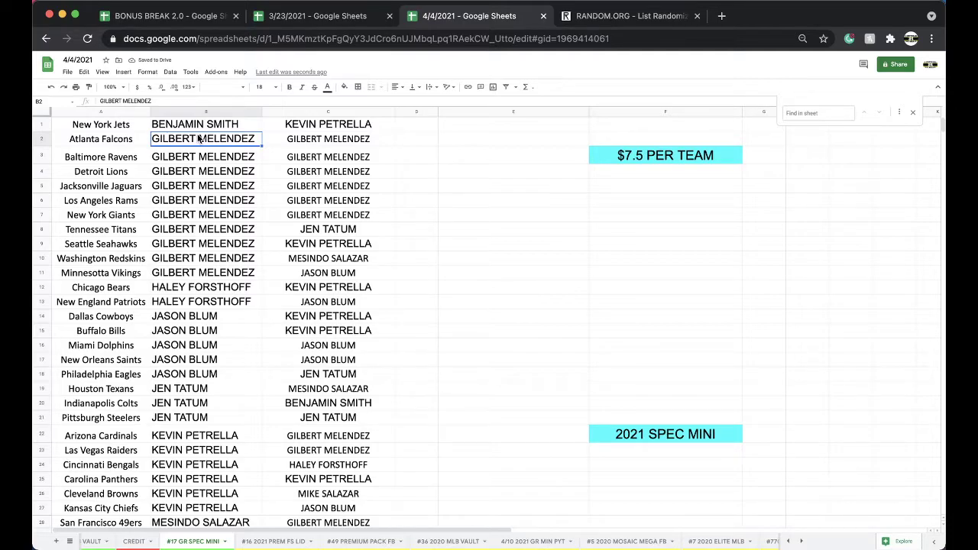
left_click(182, 260)
left_click(182, 273)
scroll(188, 225, "down", 1)
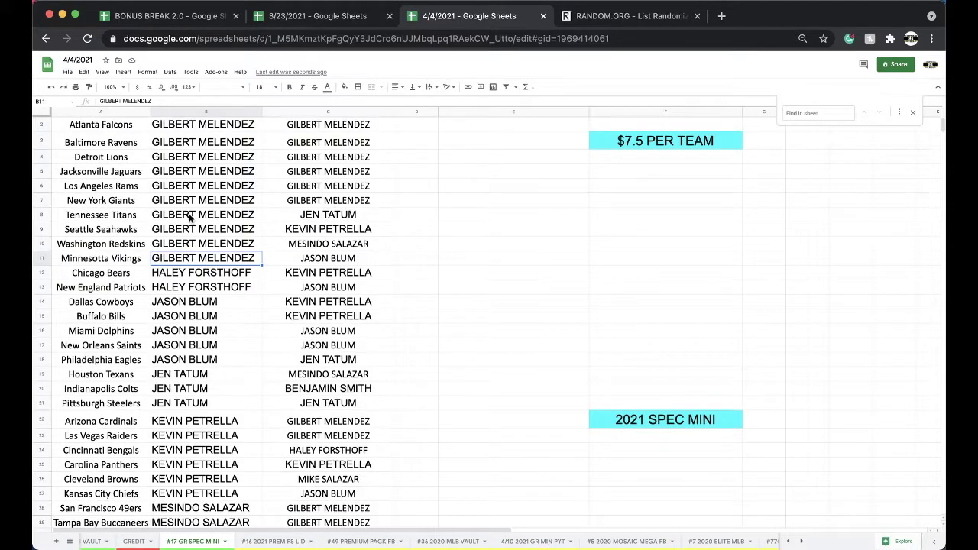
left_click(188, 273)
scroll(188, 263, "down", 2)
left_click_drag(136, 272, 134, 330)
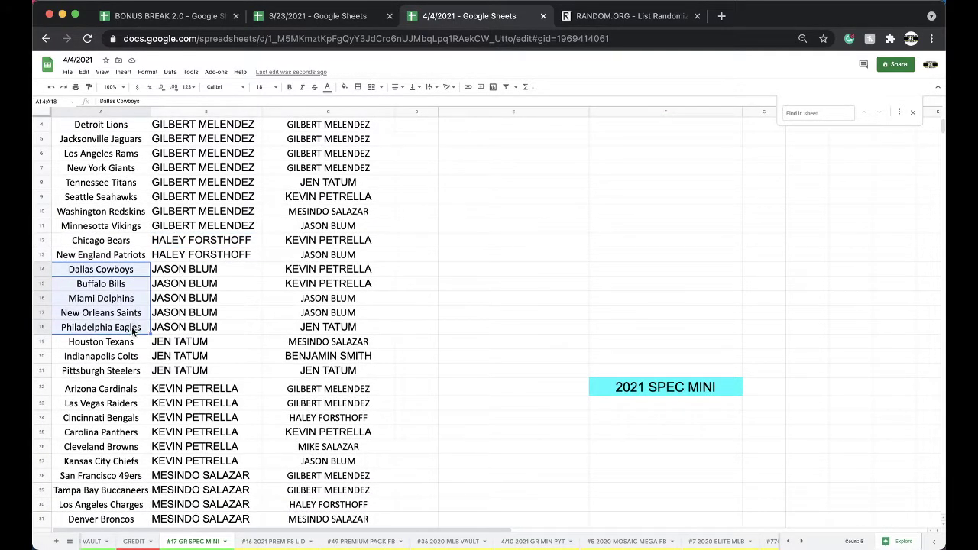
scroll(134, 330, "down", 2)
left_click_drag(127, 284, 151, 411)
scroll(182, 251, "down", 2)
scroll(157, 354, "down", 1)
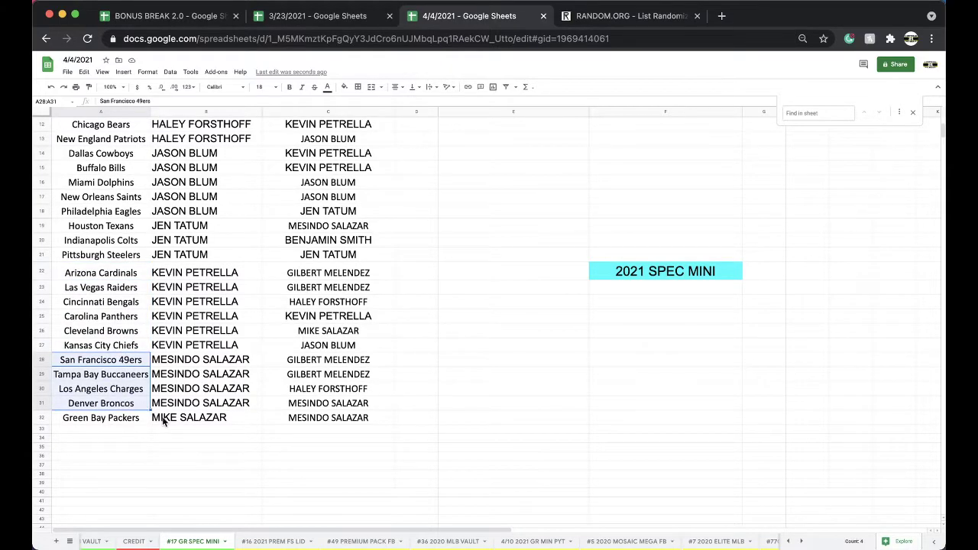
left_click(163, 418)
scroll(163, 417, "up", 4)
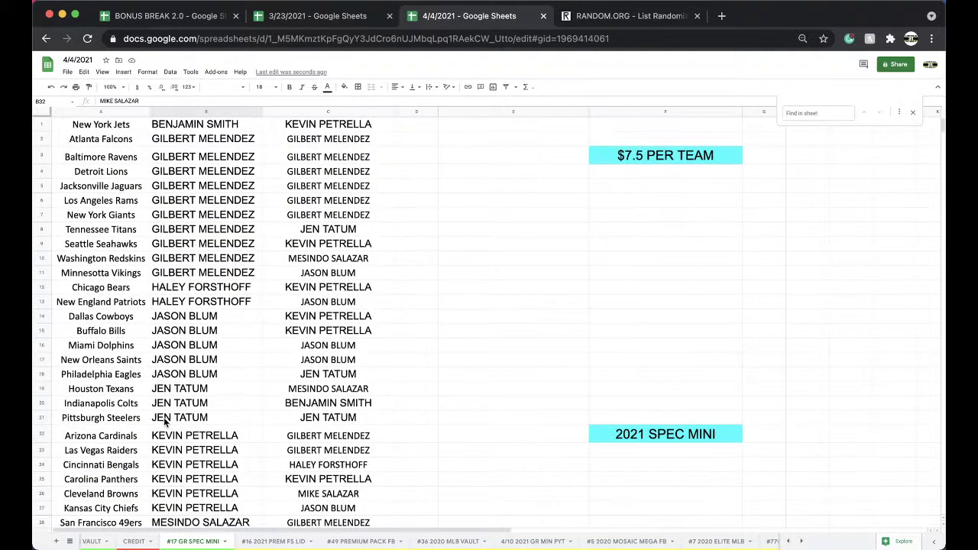